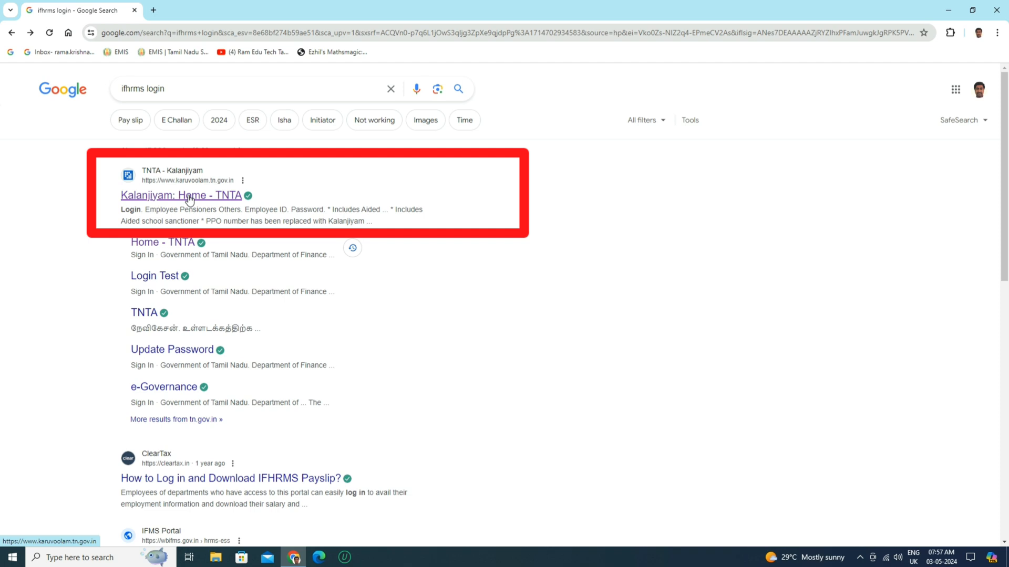
Step: Open the Kalanjiyam home page from the search results and sign in with the filled-in employee credentials
left_click(189, 198)
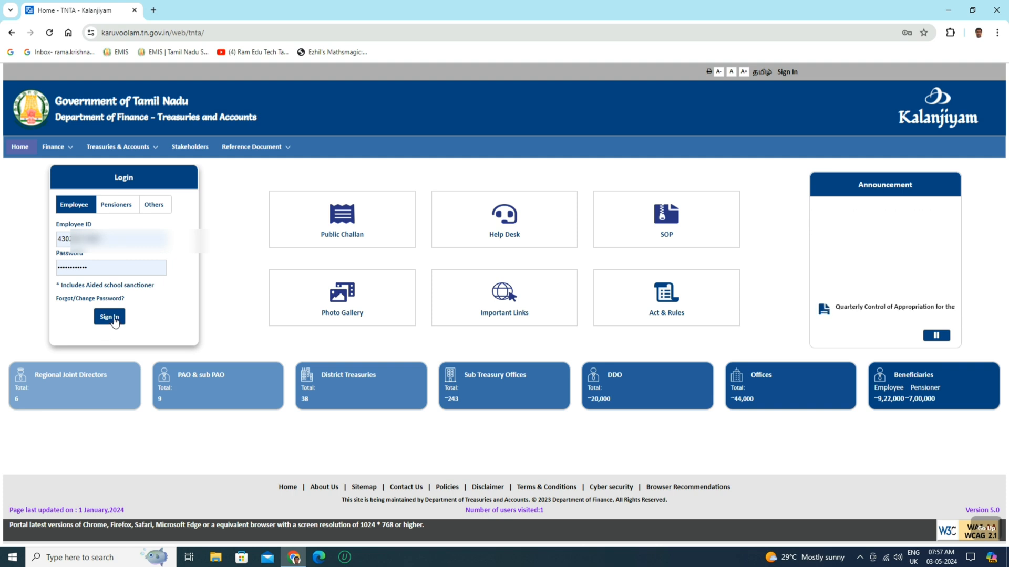
left_click(114, 320)
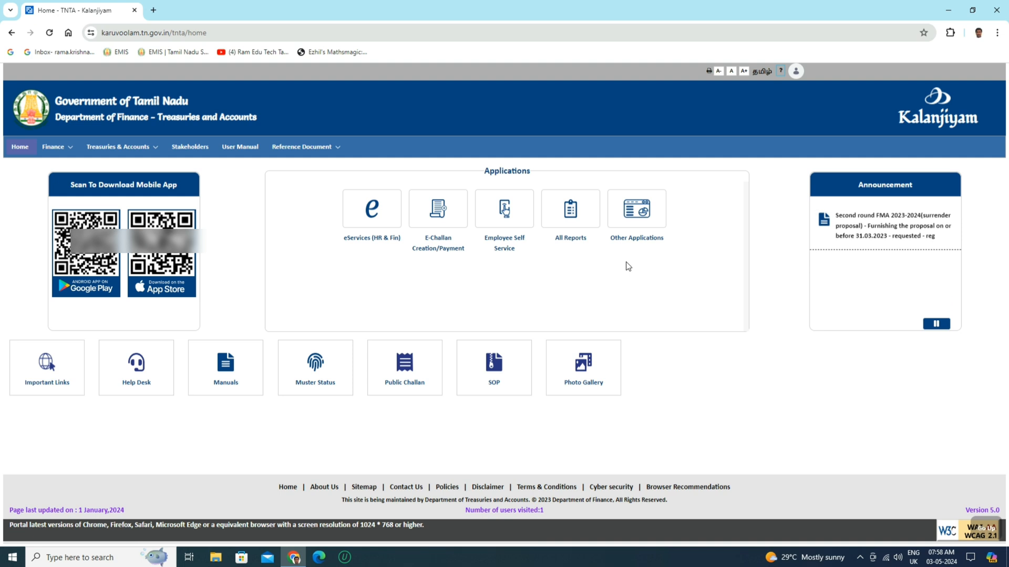
Step: Go to Income Tax Declaration under Employee Self Service and start declaring from IT Declaration(Self)
left_click(509, 222)
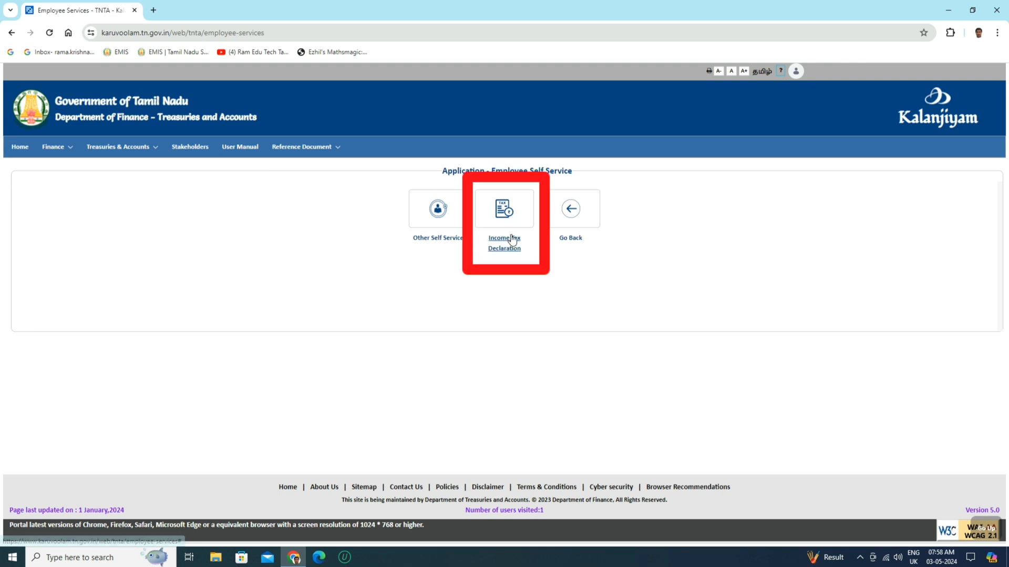
left_click(512, 240)
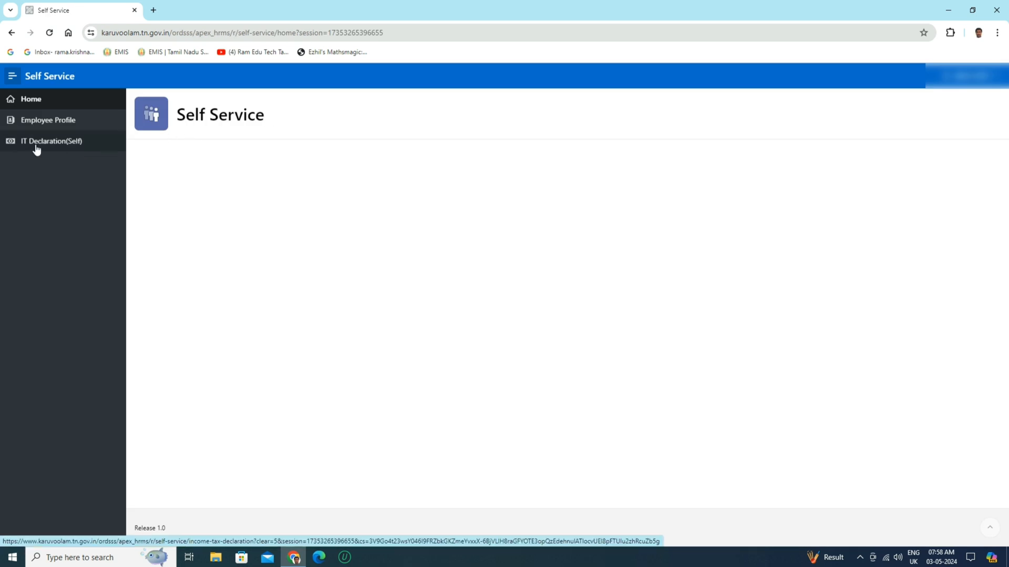
left_click(60, 146)
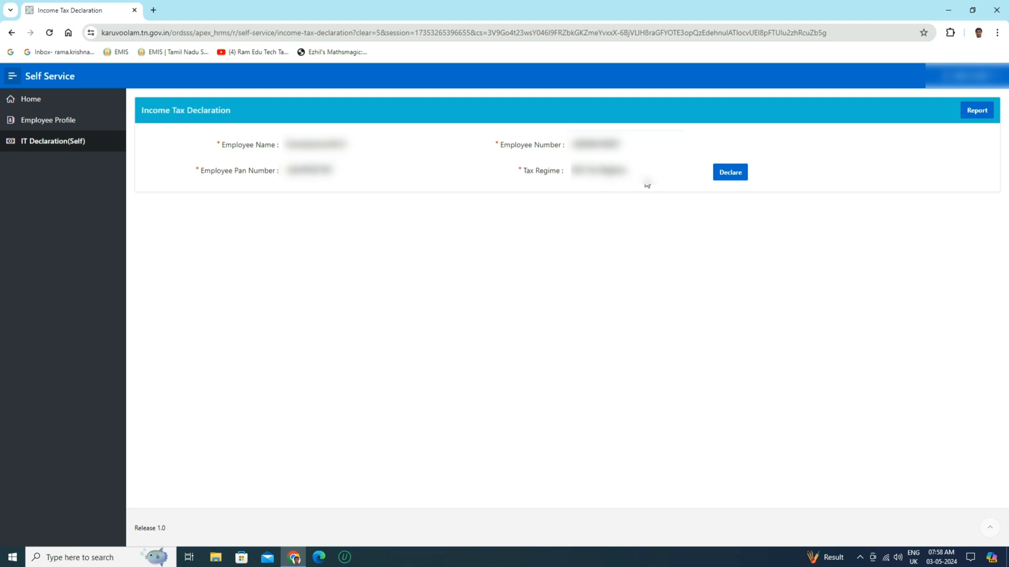
left_click(731, 178)
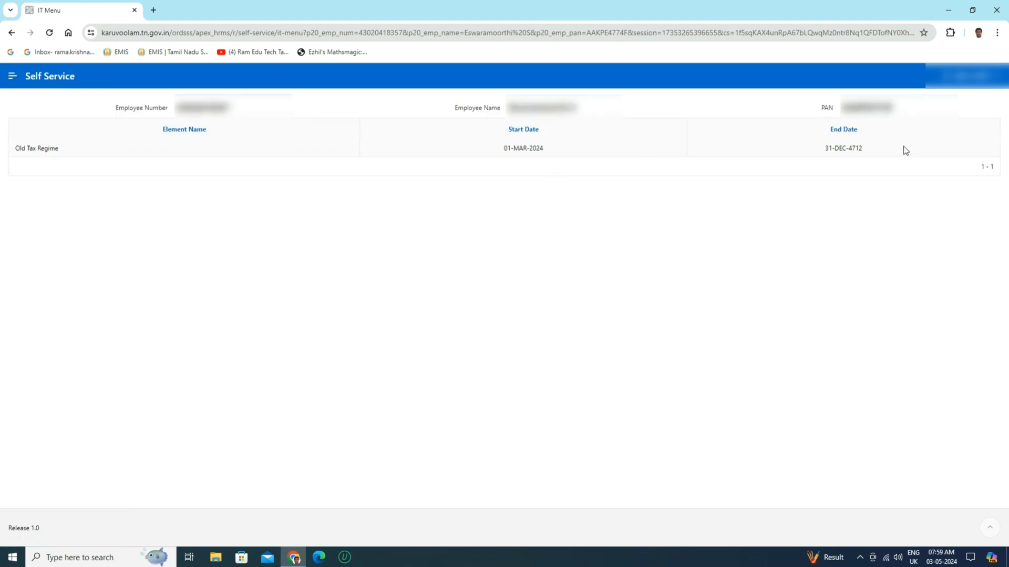
Step: Open the 80-C Life Insurance Premium form under the Section 80C, 80CCC, 80CCD group of the income tax declaration
left_click(12, 76)
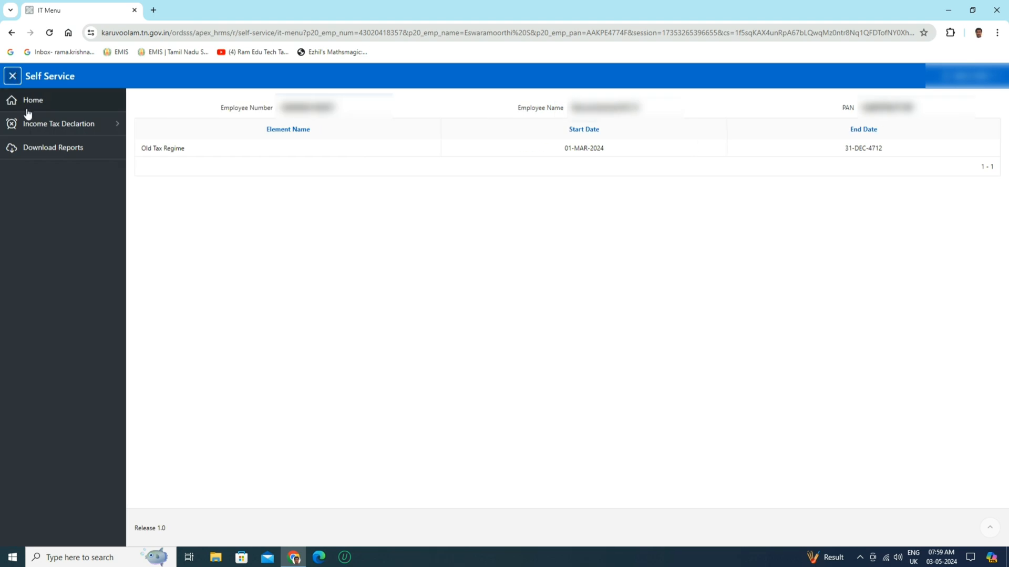
left_click(89, 124)
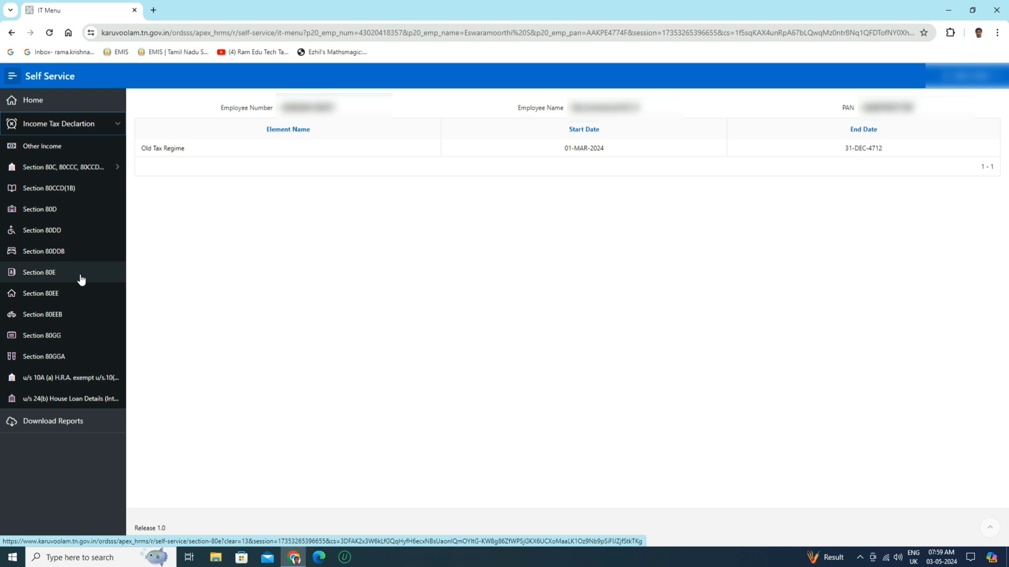
left_click(65, 168)
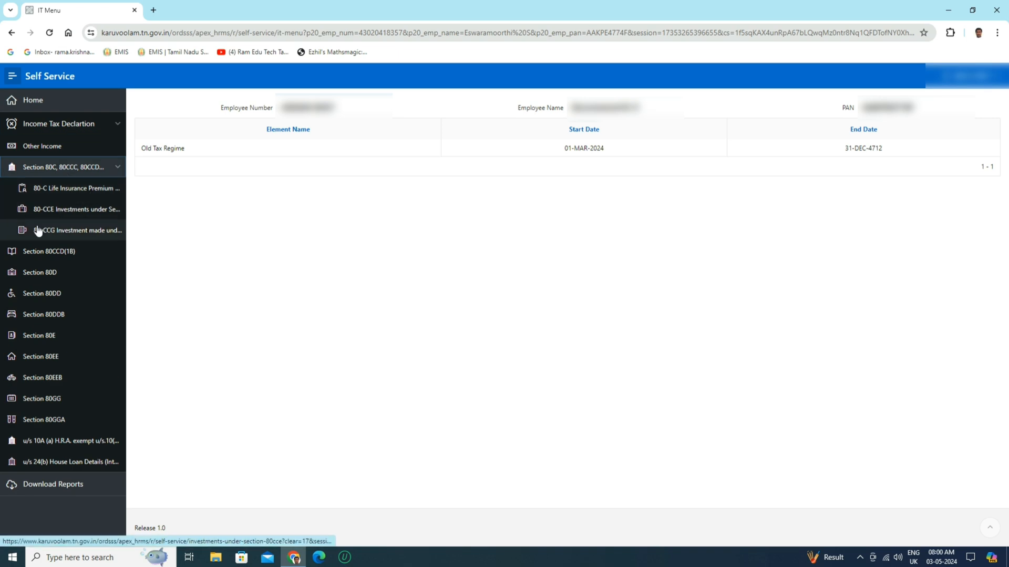
left_click(67, 194)
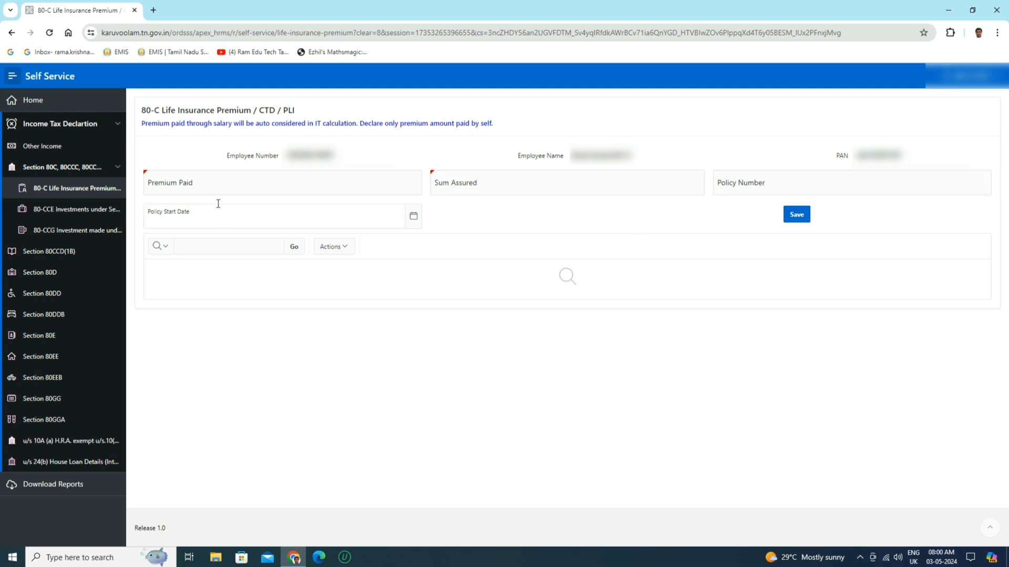
Step: Enter a premium paid of 18824, a sum assured of 500000 and the policy number
left_click(195, 182)
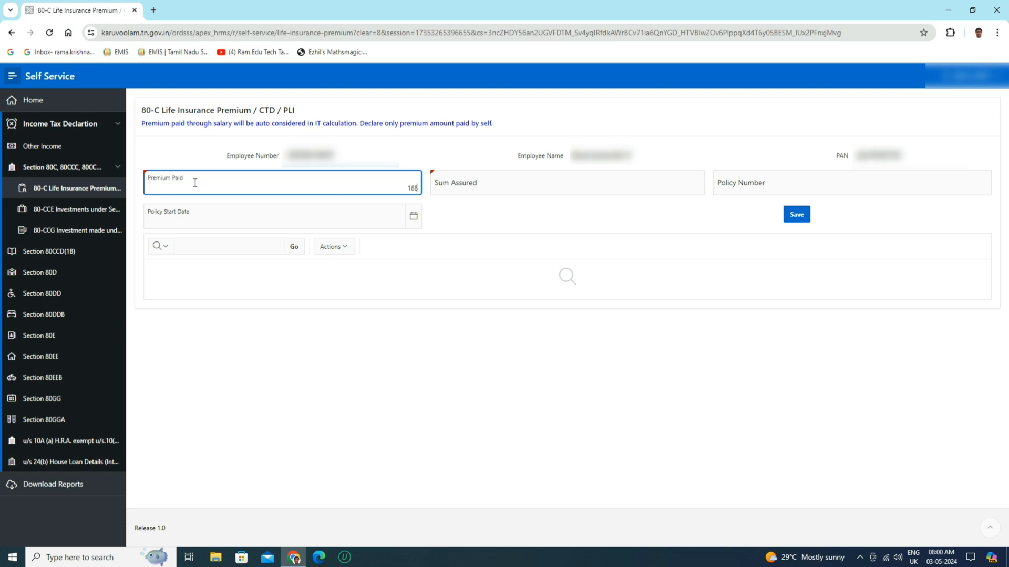
type("18824")
left_click(536, 186)
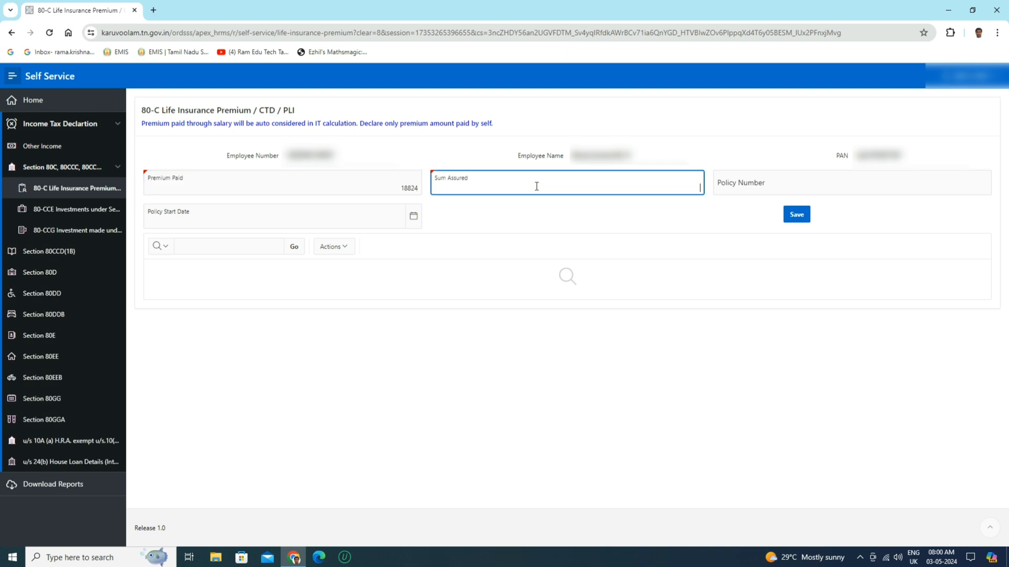
type("500000")
left_click(766, 182)
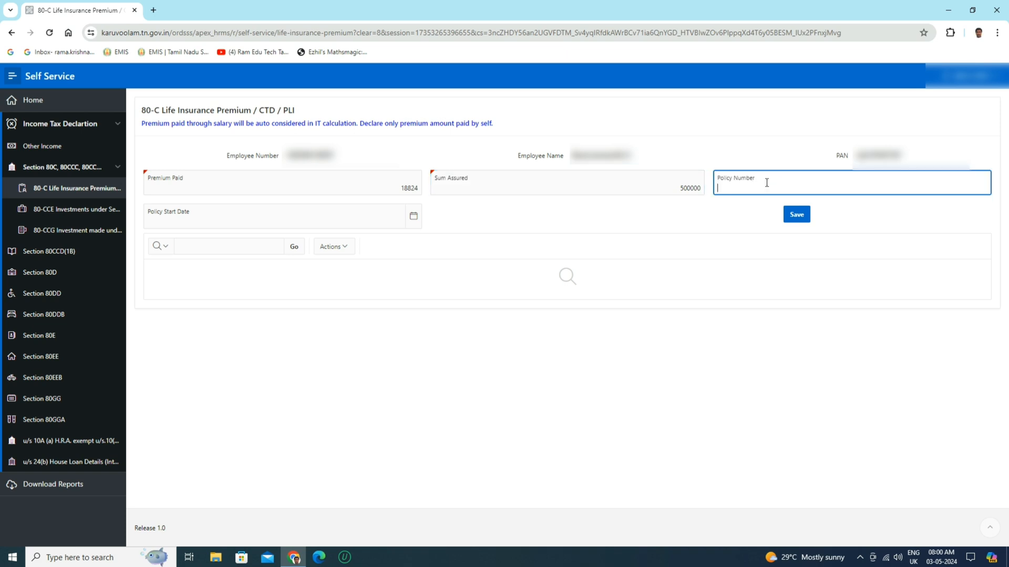
Step: Set the policy start date to 03-May-2016
left_click(308, 219)
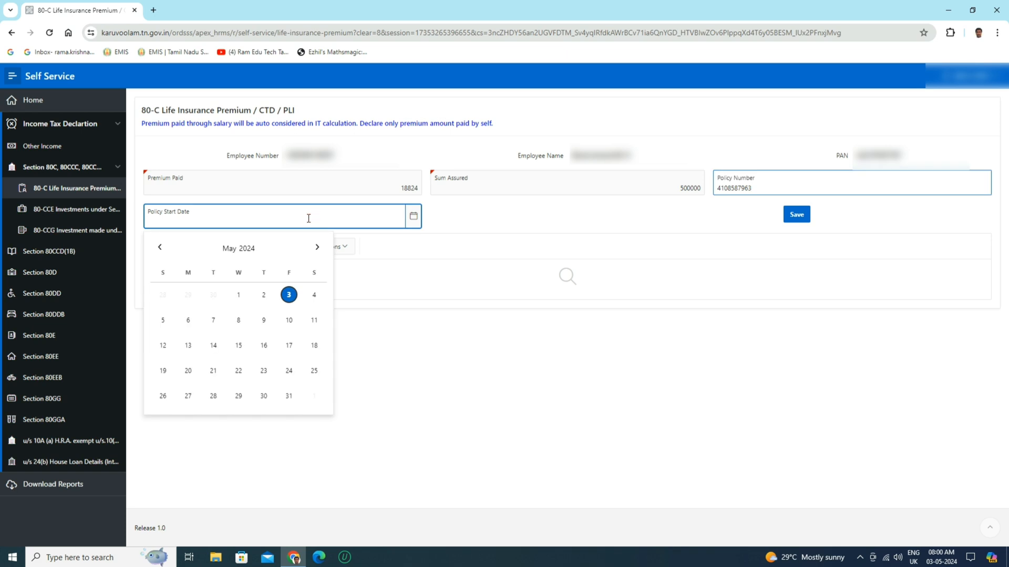
left_click(160, 247)
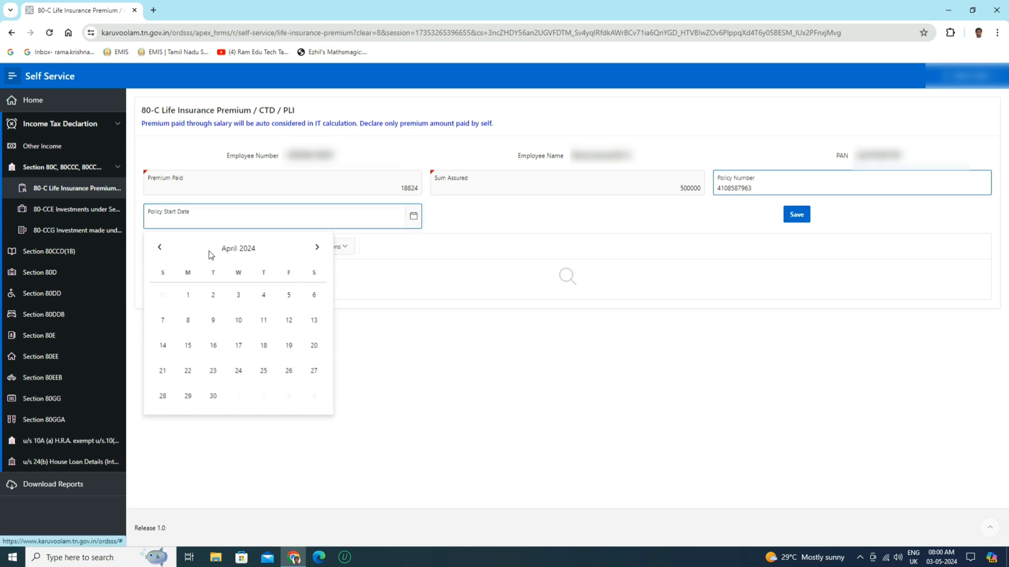
left_click(249, 253)
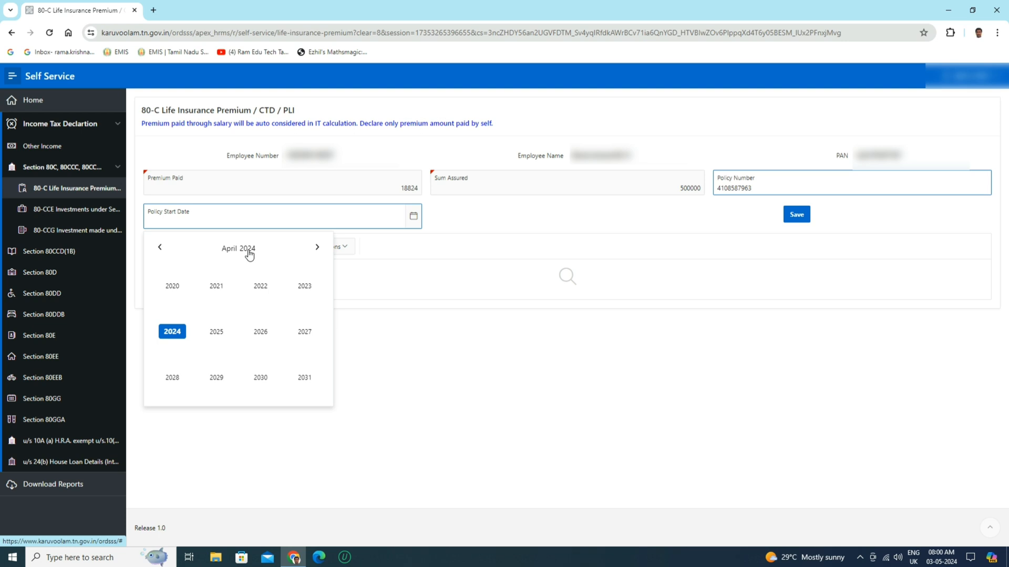
left_click(159, 247)
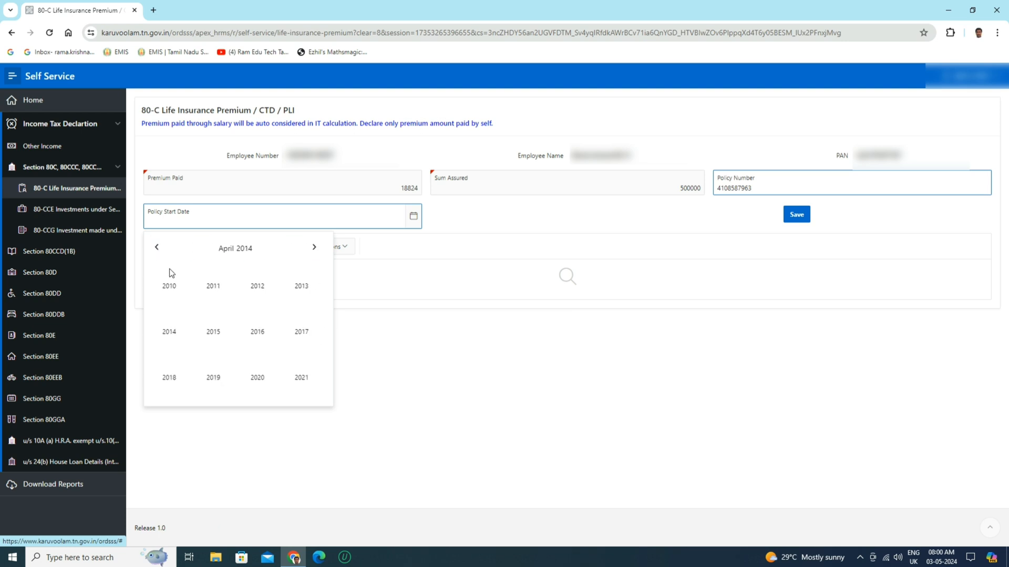
left_click(260, 332)
left_click(317, 246)
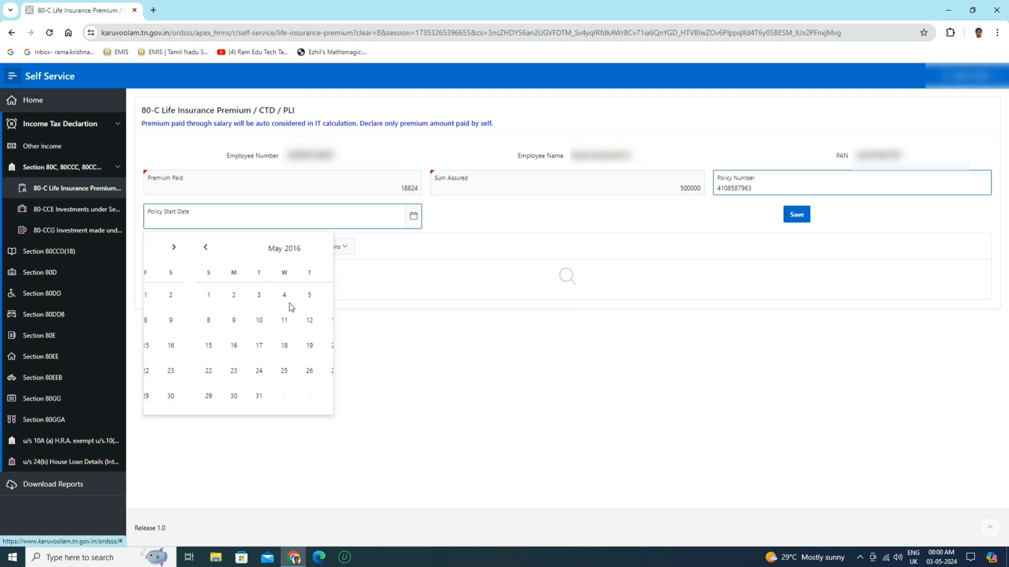
left_click(214, 294)
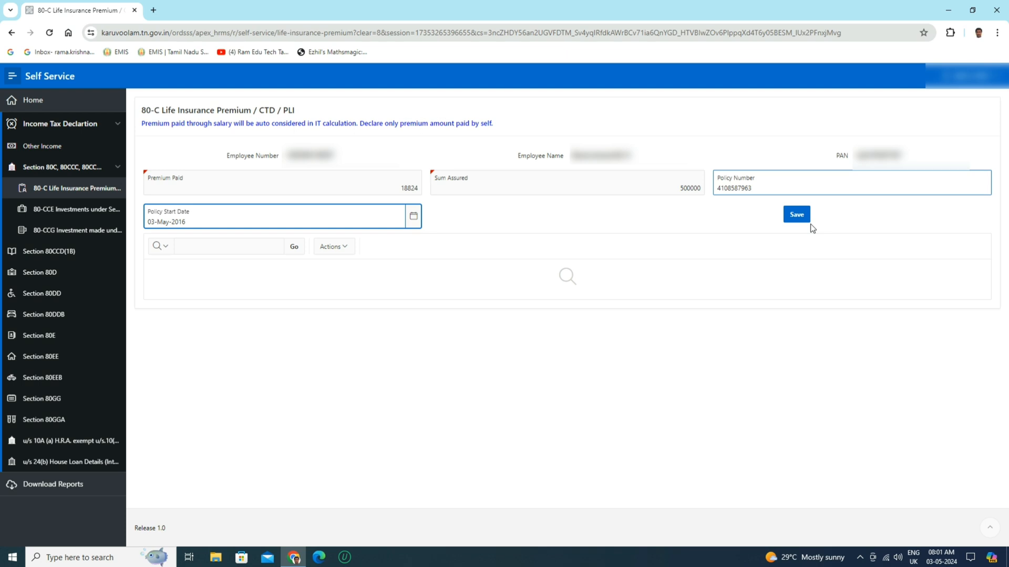
Step: Save the life insurance premium entry and open its saved row for editing
left_click(796, 215)
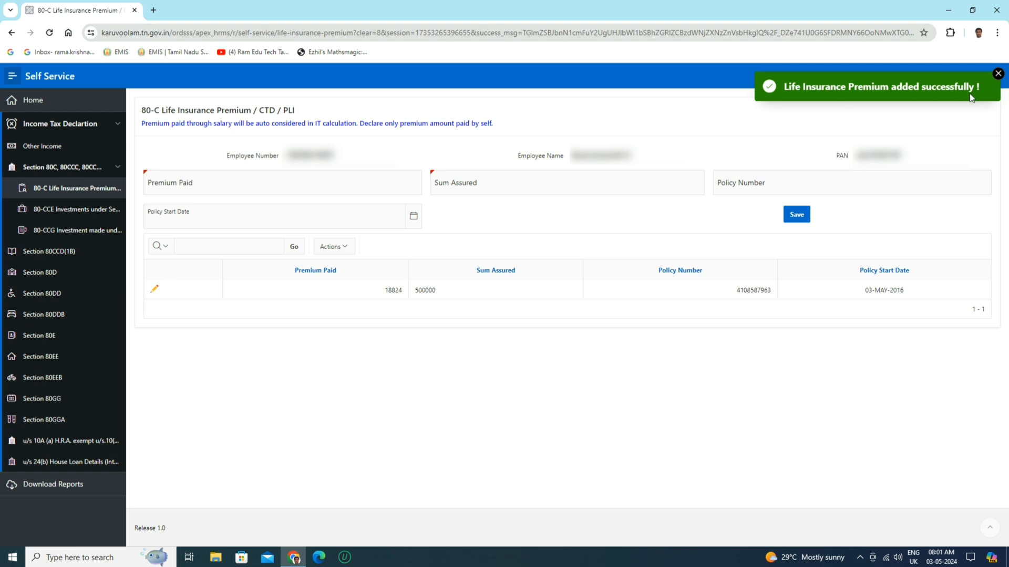
left_click(152, 294)
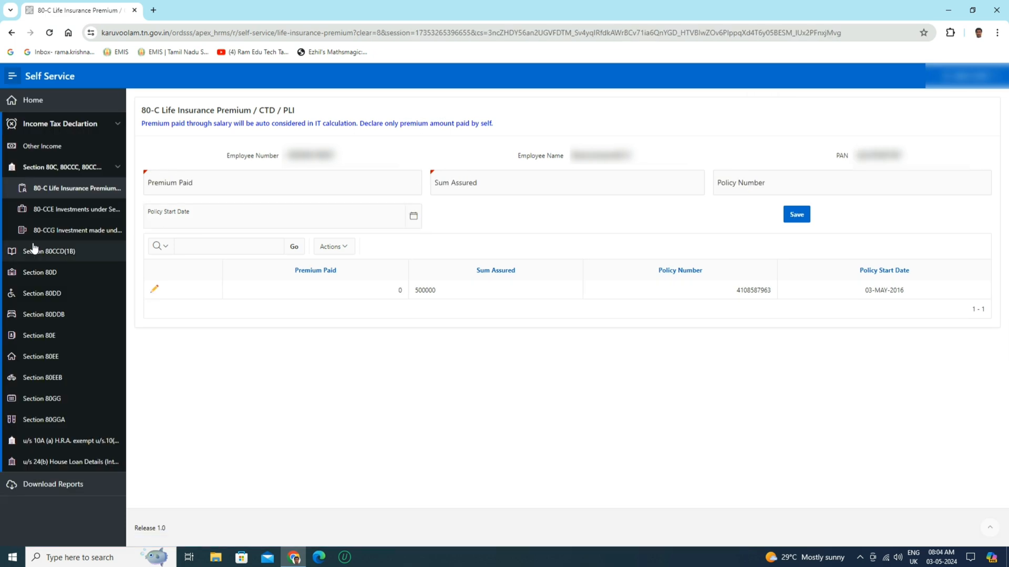
Step: Open the Section 80D health insurance form and check the choices for Premium Covers Senior Citizens
left_click(63, 280)
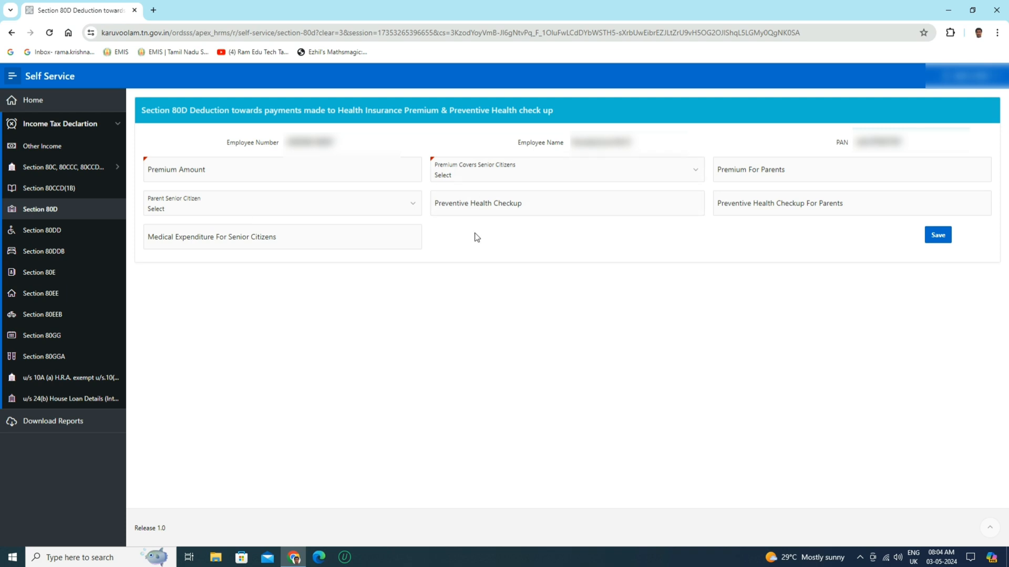
left_click(507, 172)
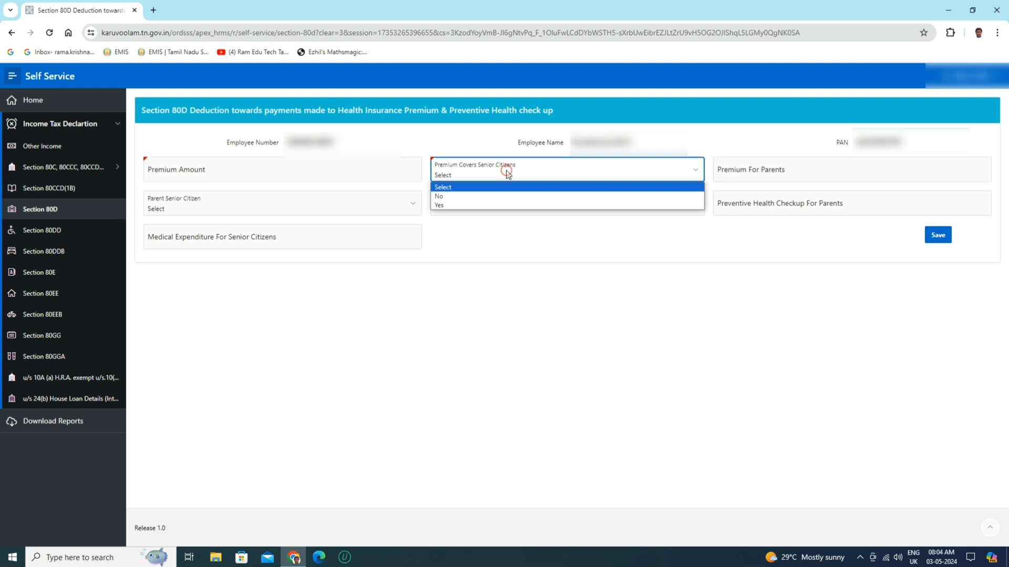
left_click(506, 172)
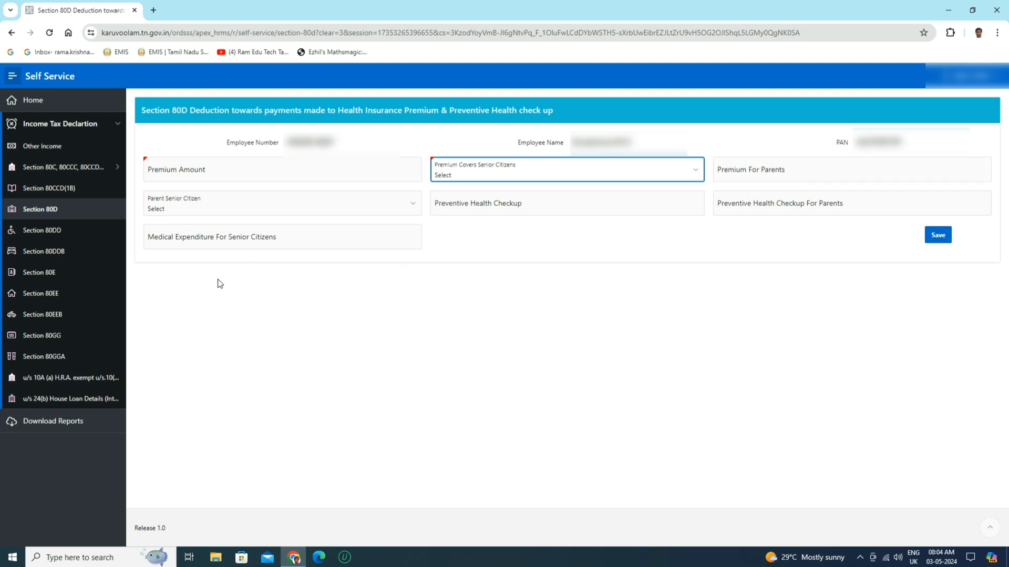
Step: Open the u/s 24(b) House Loan Details form and set the property type to Self Occupied
left_click(79, 402)
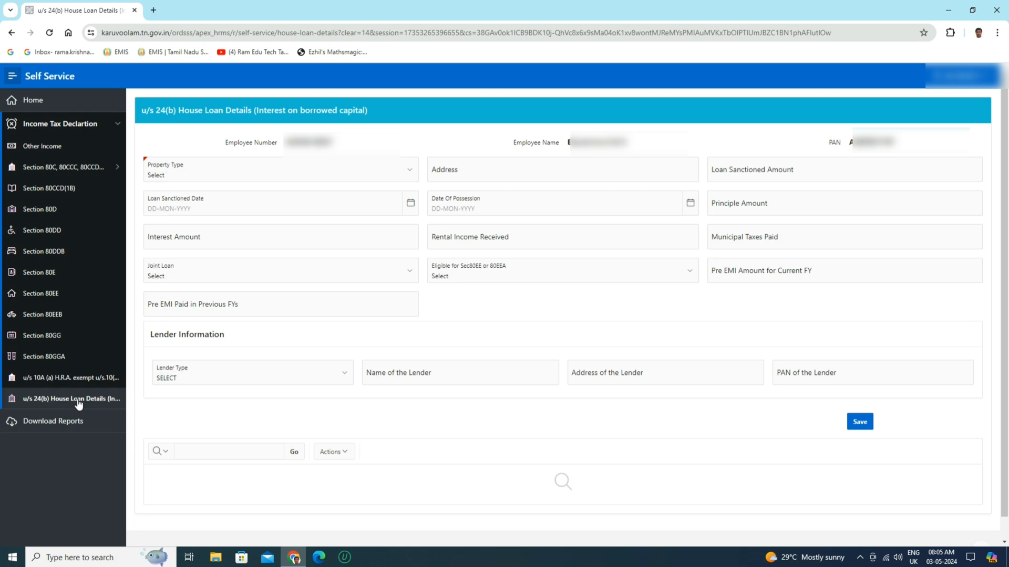
left_click(237, 173)
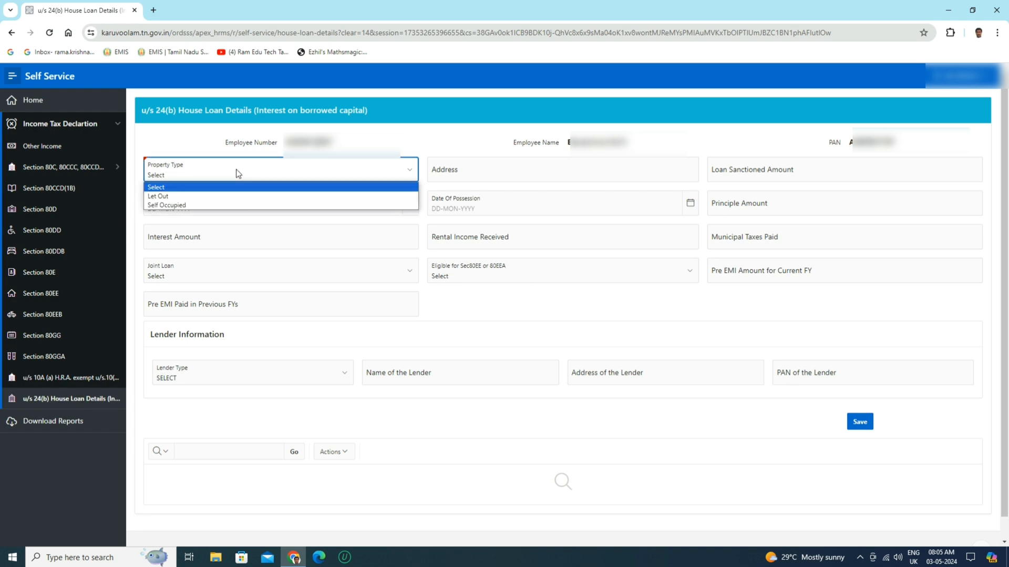
left_click(226, 206)
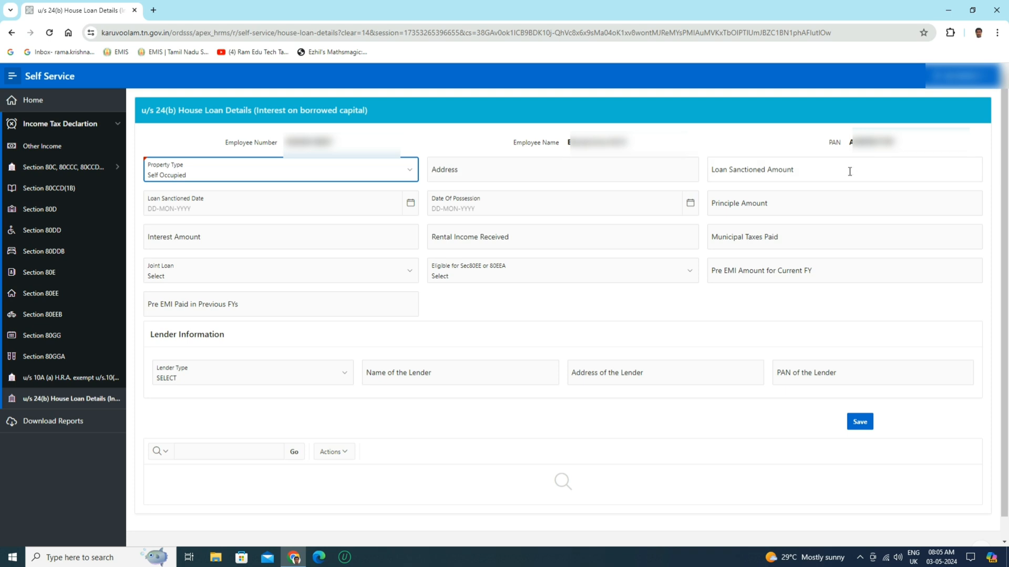
Step: Examine the house loan form's principal, interest, rental income and joint loan fields, plus the lender type choices and lender name
left_click(808, 210)
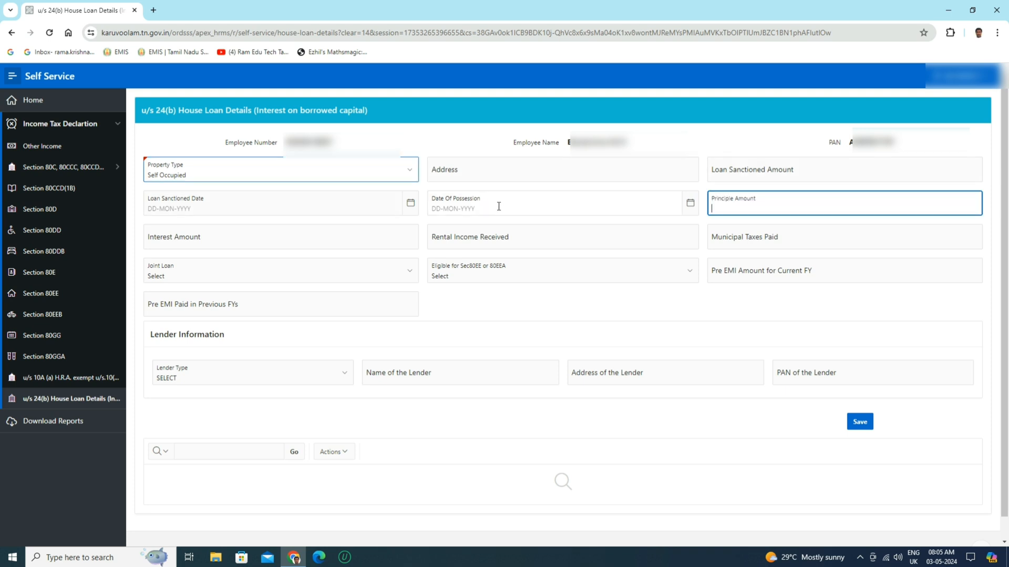
left_click(249, 229)
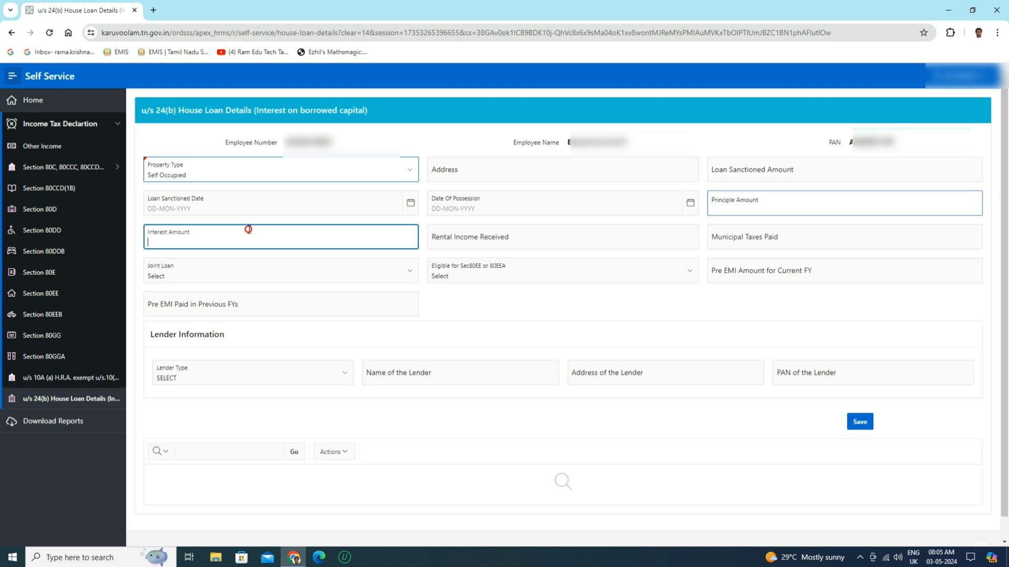
left_click(549, 240)
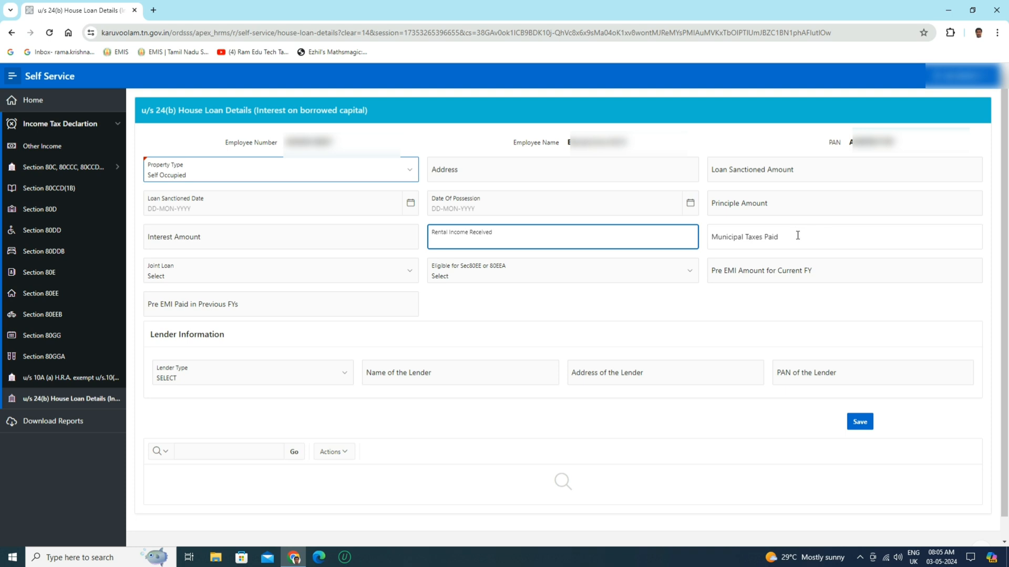
left_click(236, 273)
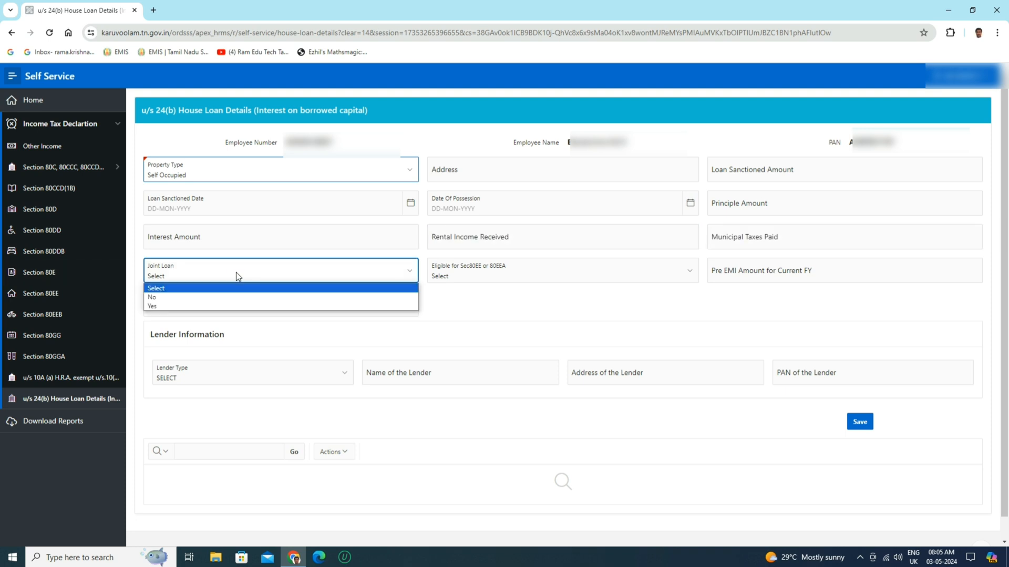
left_click(235, 274)
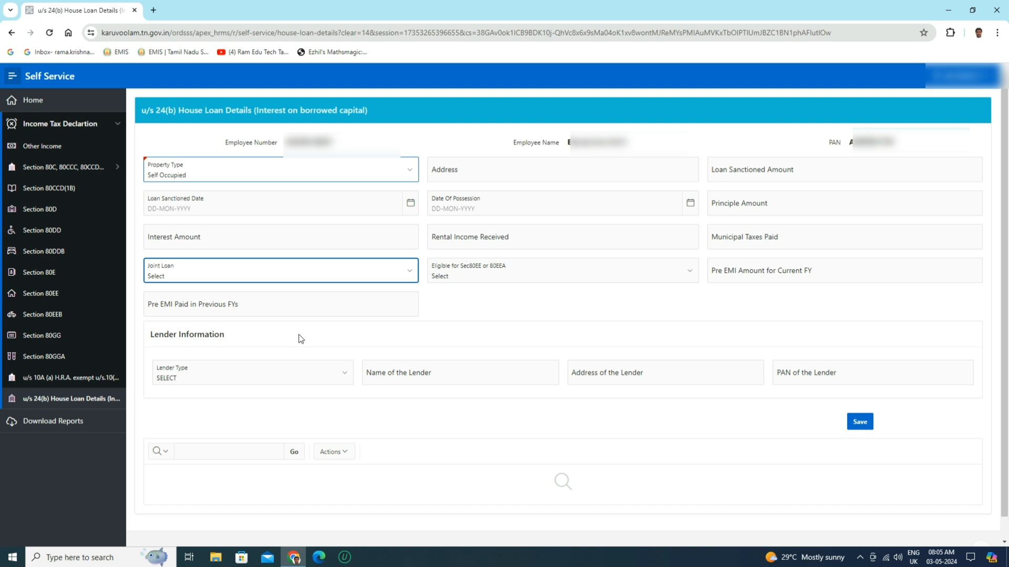
left_click(241, 339)
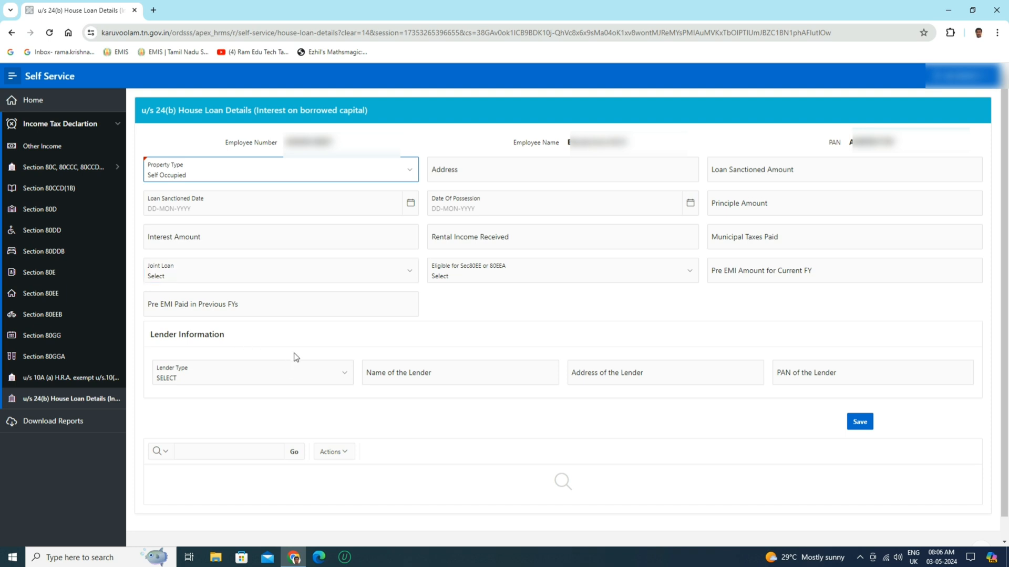
left_click(340, 379)
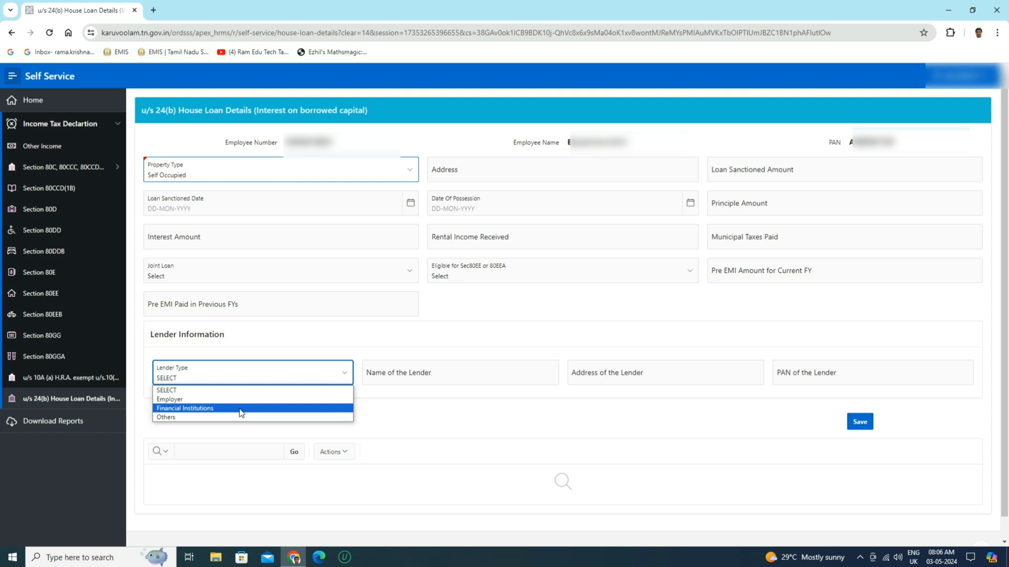
left_click(325, 335)
left_click(459, 378)
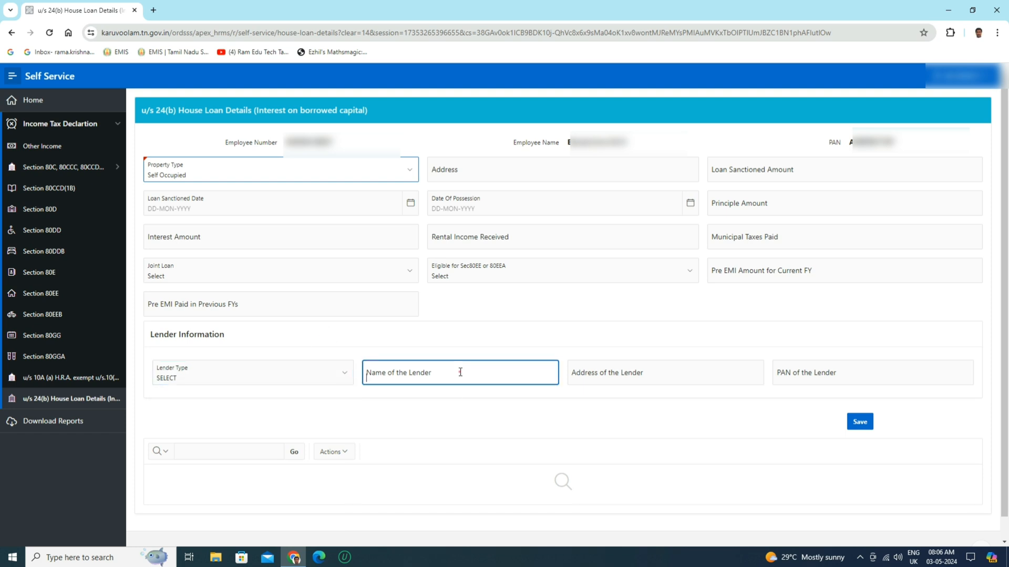
Step: Check the lender's address and PAN fields in the Lender Information section of the house loan form
left_click(679, 373)
left_click(853, 376)
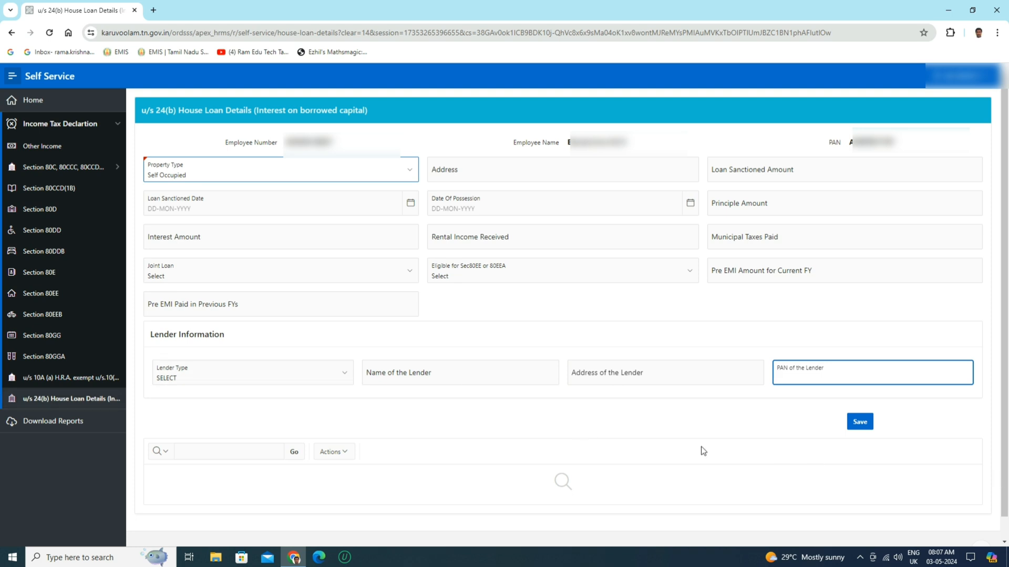
Step: Leave the house loan form without saving and examine the u/s 10A (a) H.R.A. exemption form, including the April rent field
left_click(54, 378)
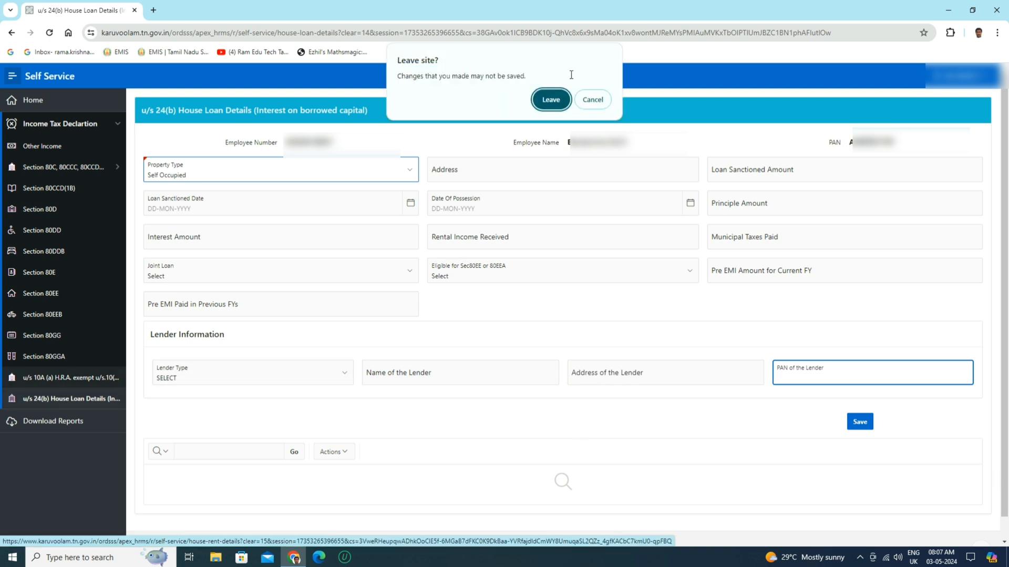
left_click(557, 103)
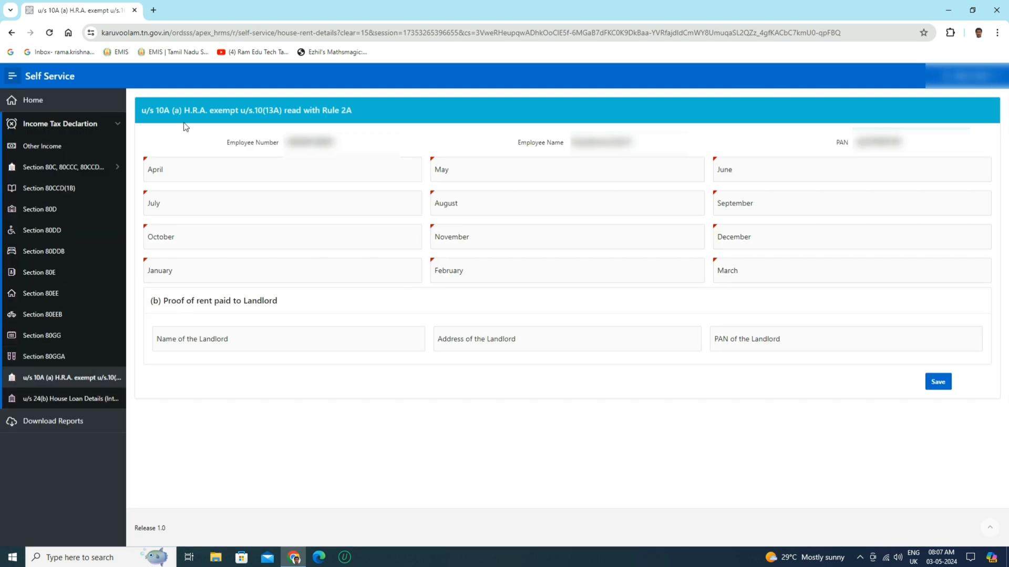
left_click(211, 167)
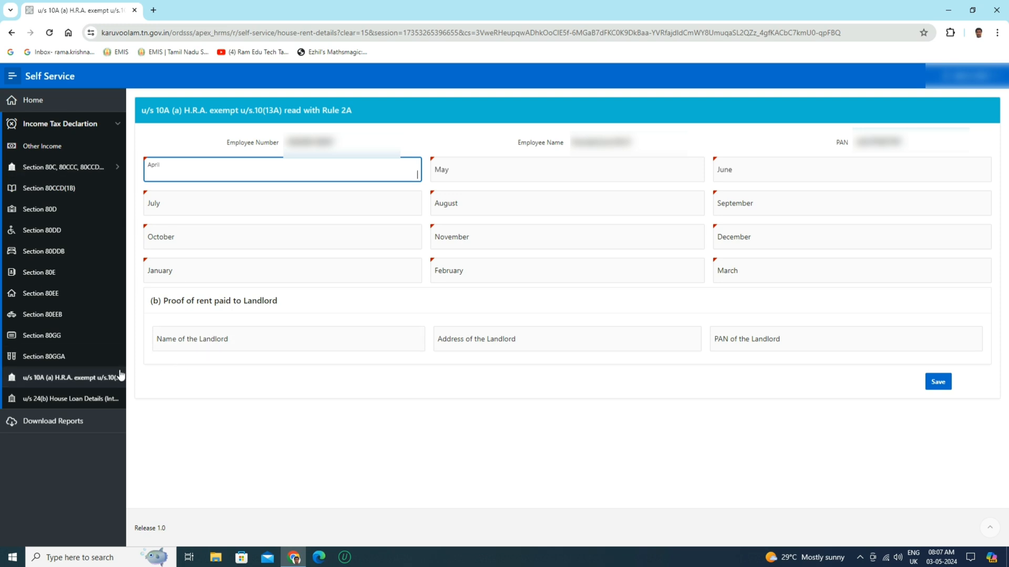
left_click(245, 477)
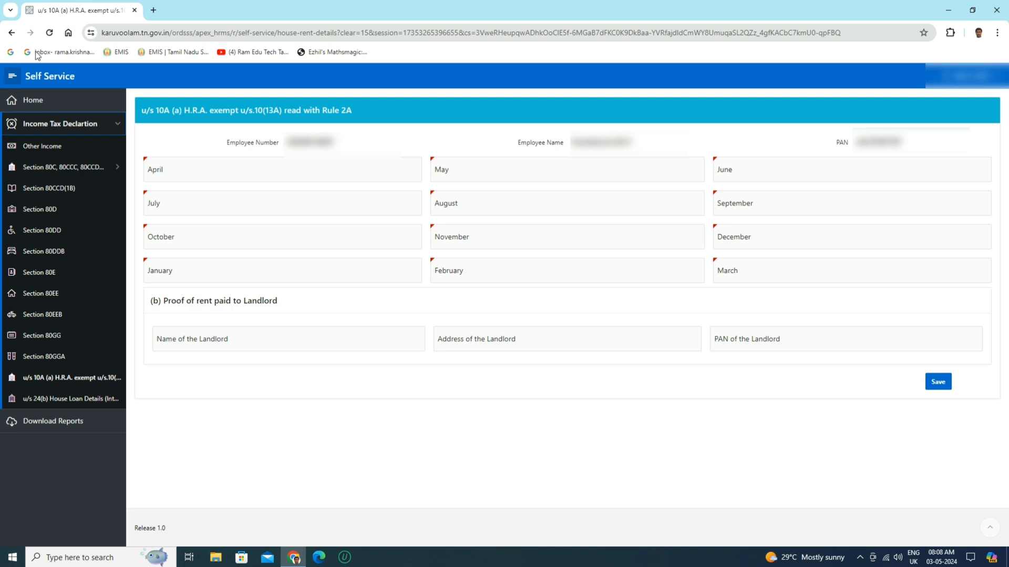
Step: Generate the employee's declaration report from Download Reports, review it in the viewer and close the report
left_click(83, 426)
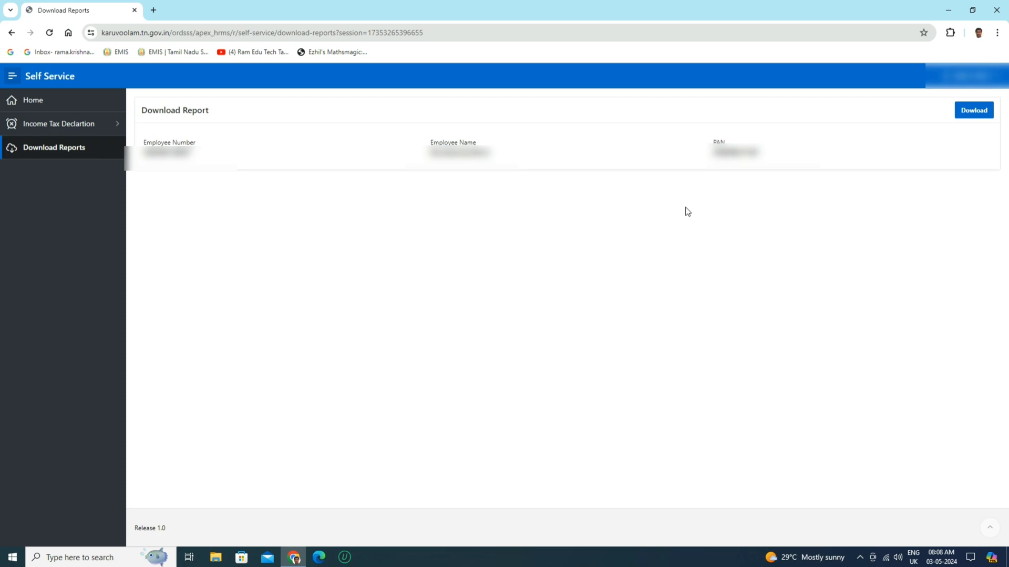
left_click(973, 112)
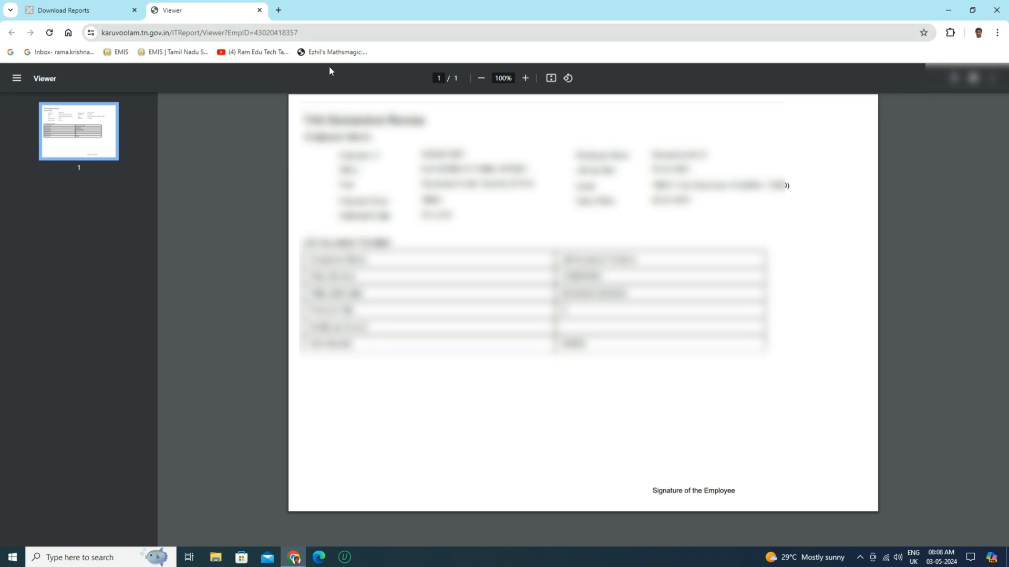
left_click(260, 10)
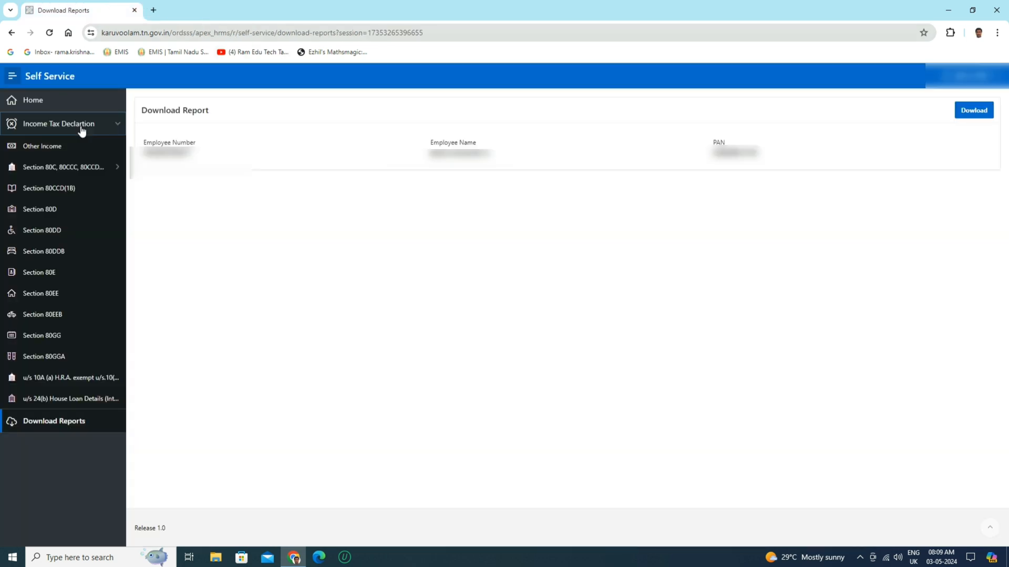